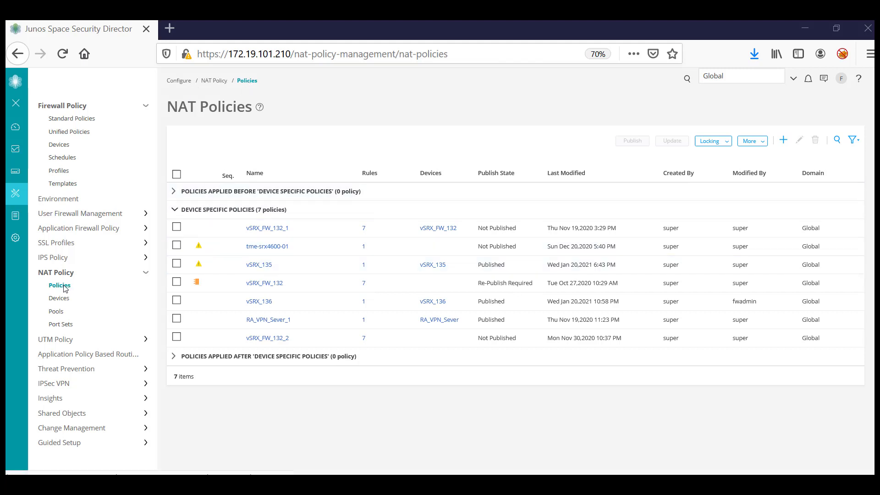
- Start a new NAT policy named NAT-Policy_1 and assign RA_VPN_Sever, vSRX_136 and vSRX_FW_132
click(782, 140)
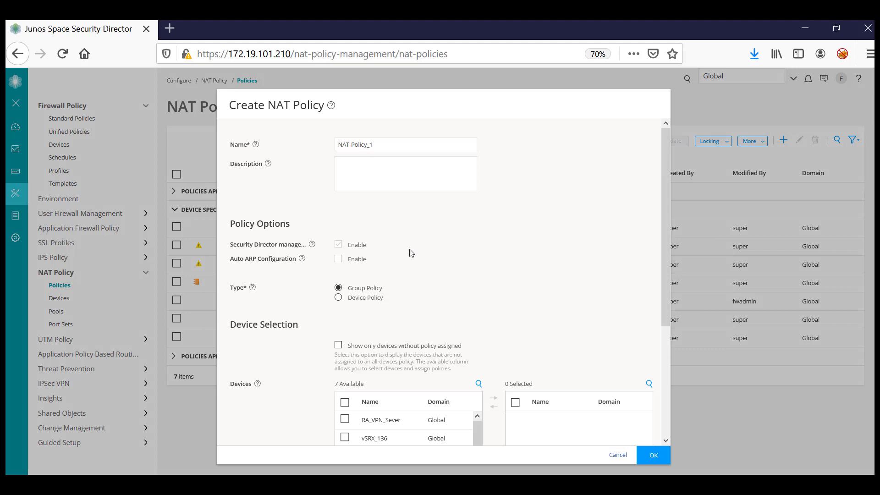
click(384, 142)
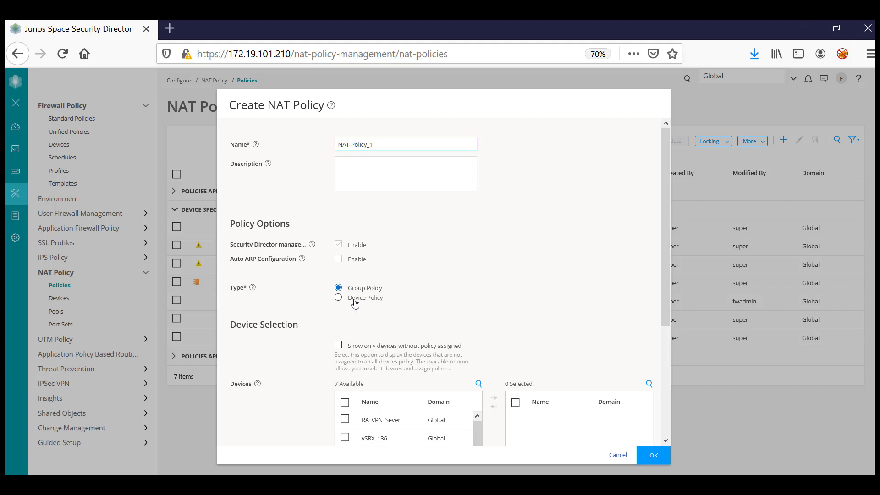
scroll(442, 288, down, 4)
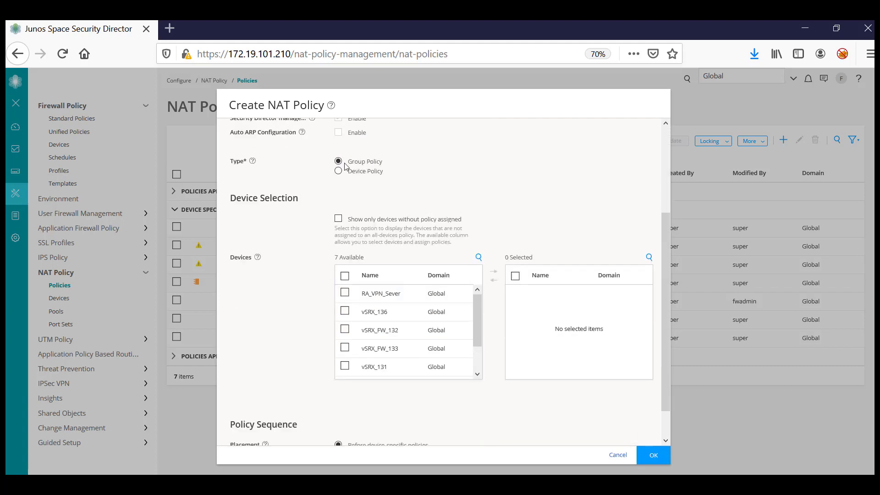
click(345, 294)
click(344, 312)
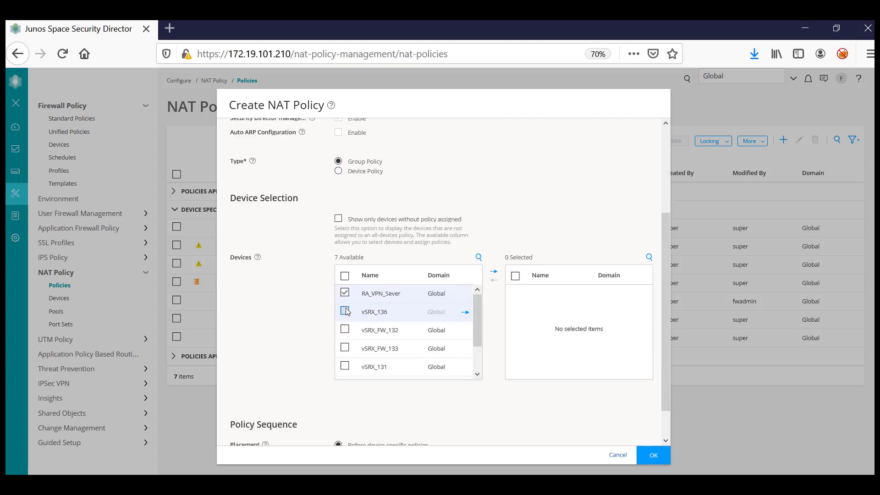
click(345, 331)
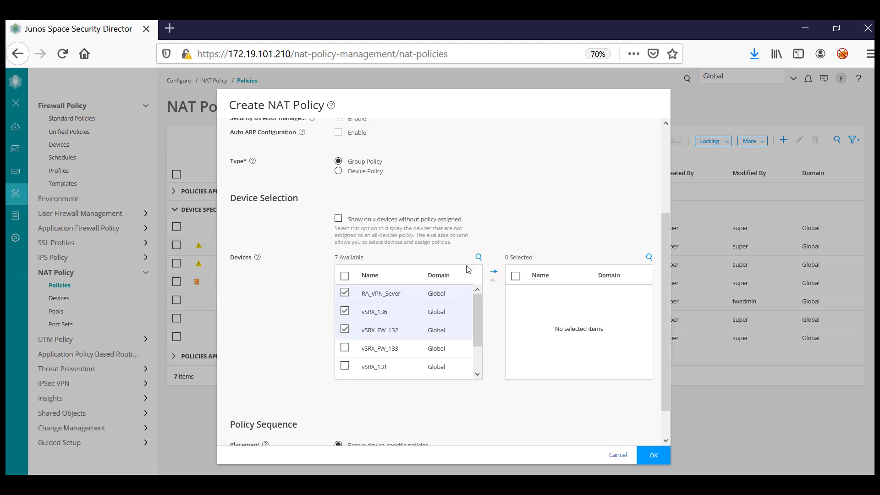
click(493, 271)
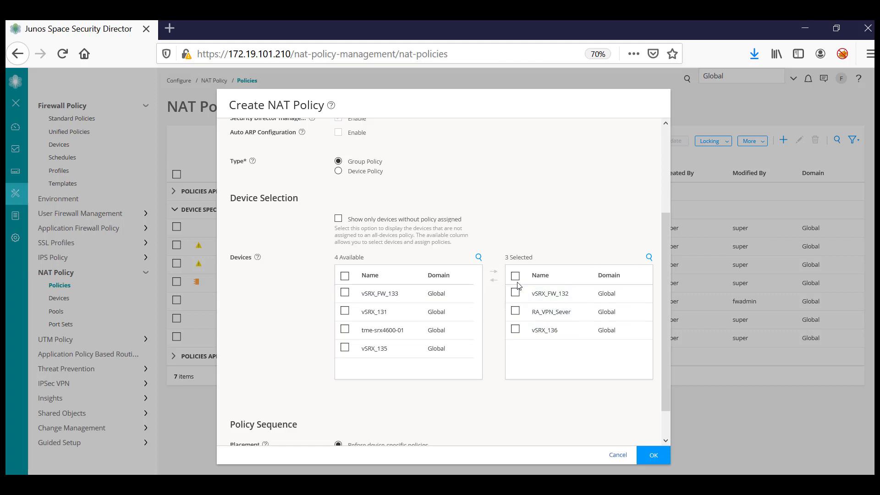
- Set NAT-Policy_1 as a Device Policy on vSRX_131 and confirm its creation
click(338, 170)
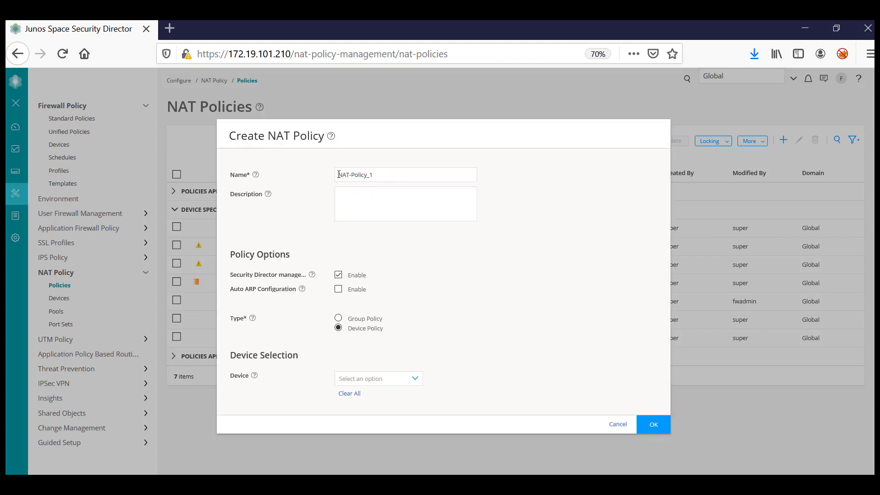
click(415, 379)
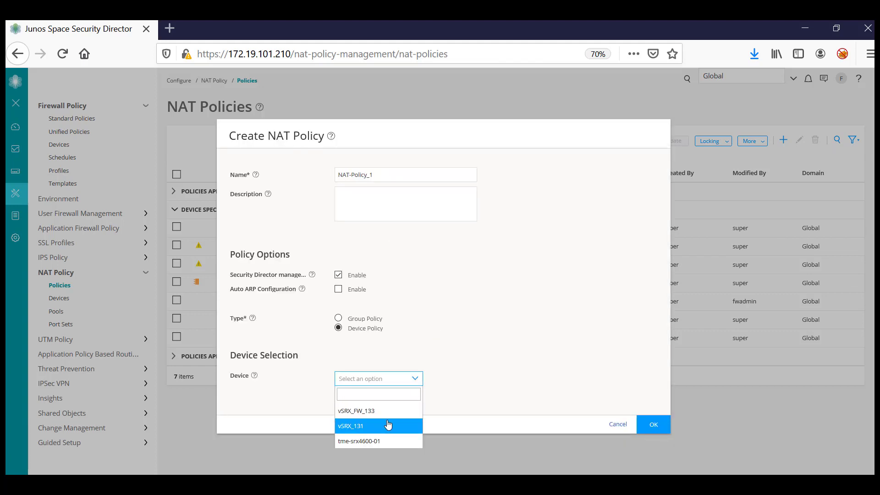
click(378, 423)
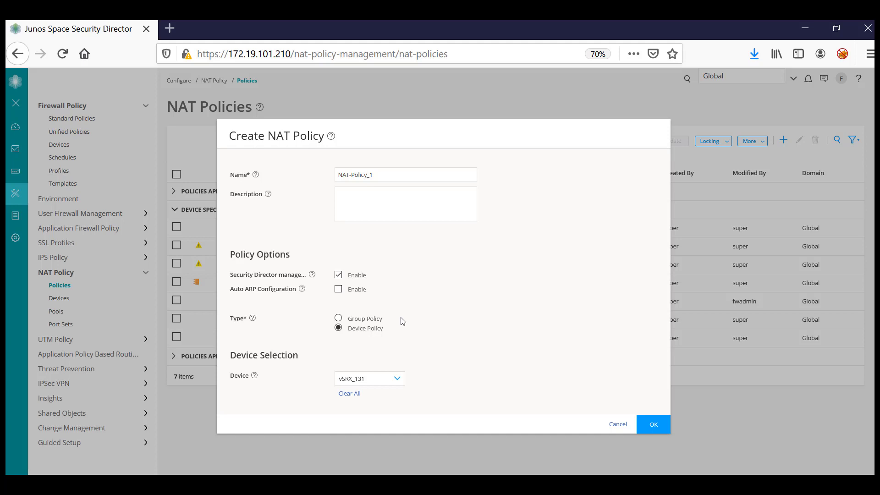
click(654, 424)
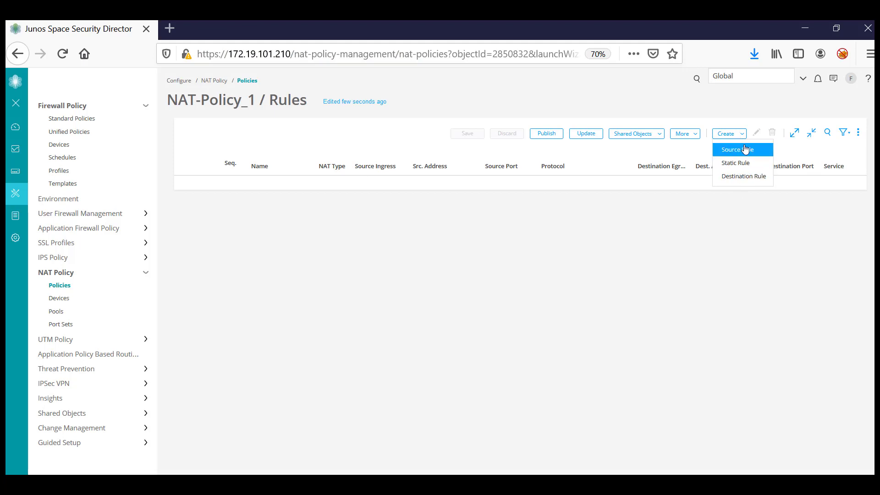
- Add source rule Device-1 to NAT-Policy_1 via Create > Source Rule
click(745, 149)
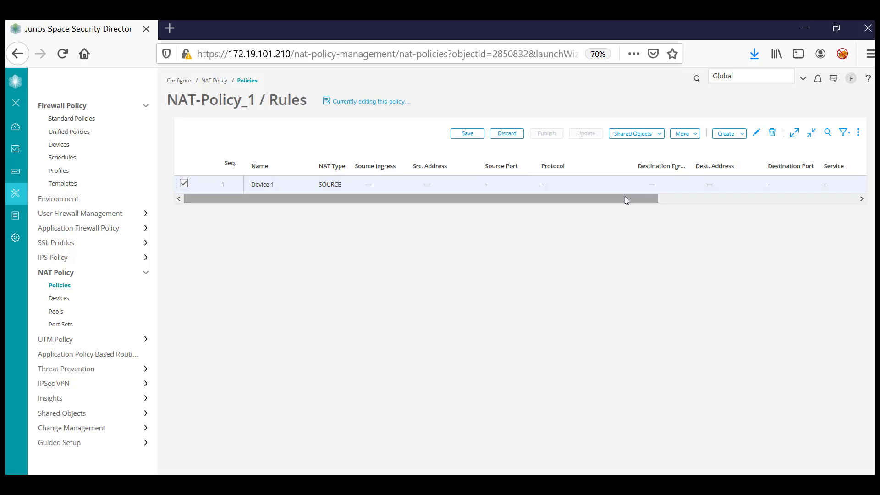
drag(625, 198, 820, 203)
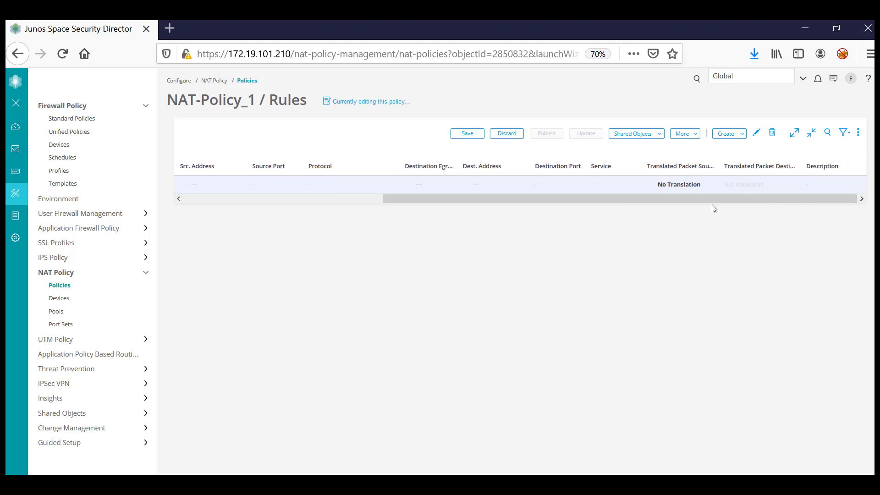
- Set Device-1's translated packet source to Interface and its source ingress zone to AWS
click(700, 182)
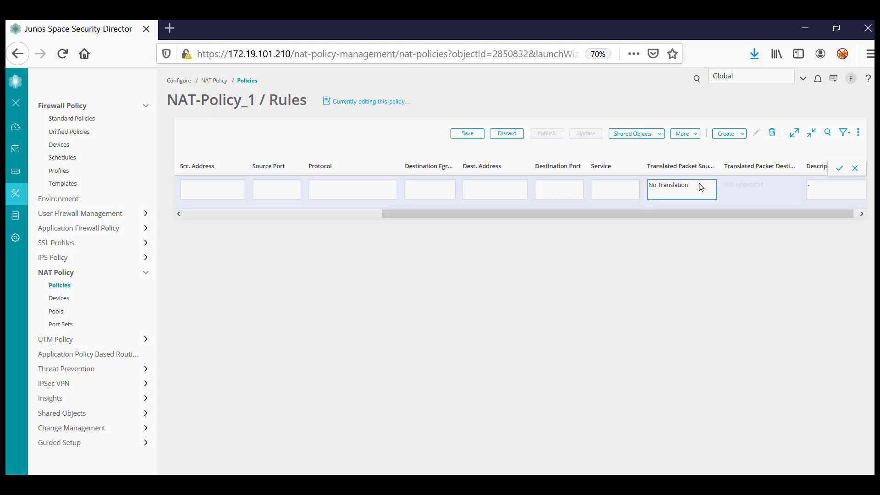
click(377, 231)
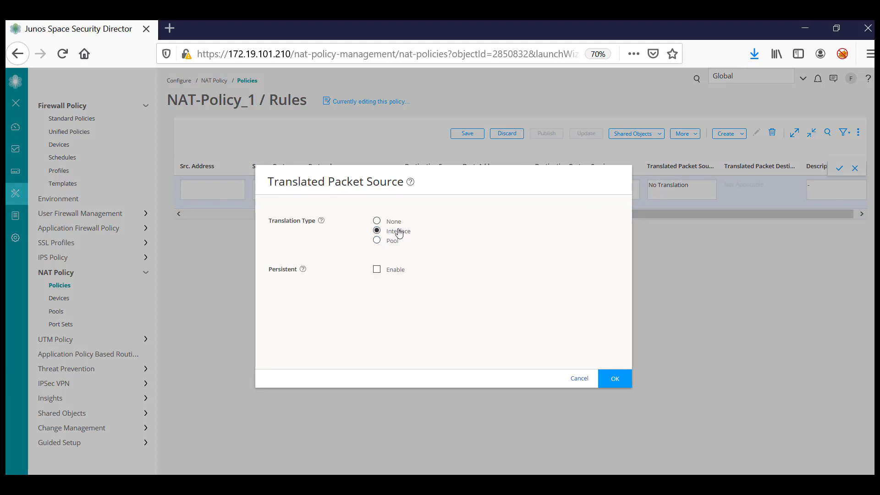
click(377, 241)
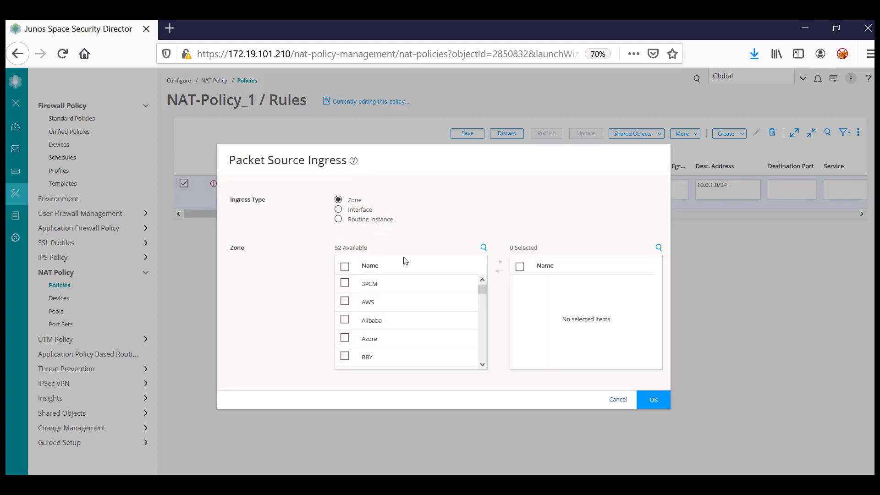
double_click(468, 303)
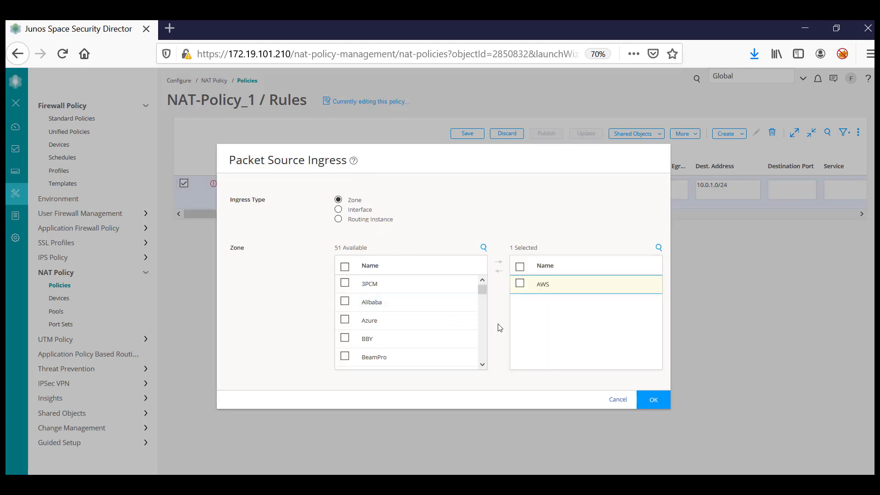
click(653, 400)
- Set the destination egress zone to AWS, save Device-1, and start the vSRX_131 policy update
click(659, 184)
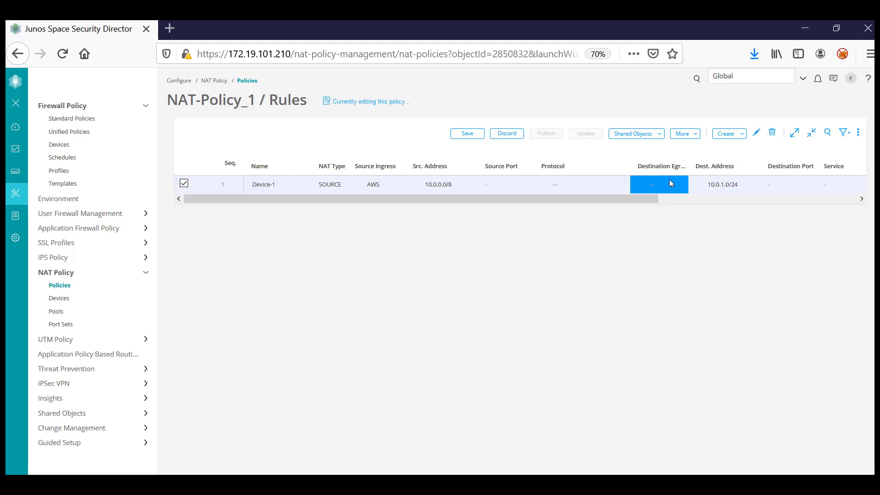
double_click(467, 302)
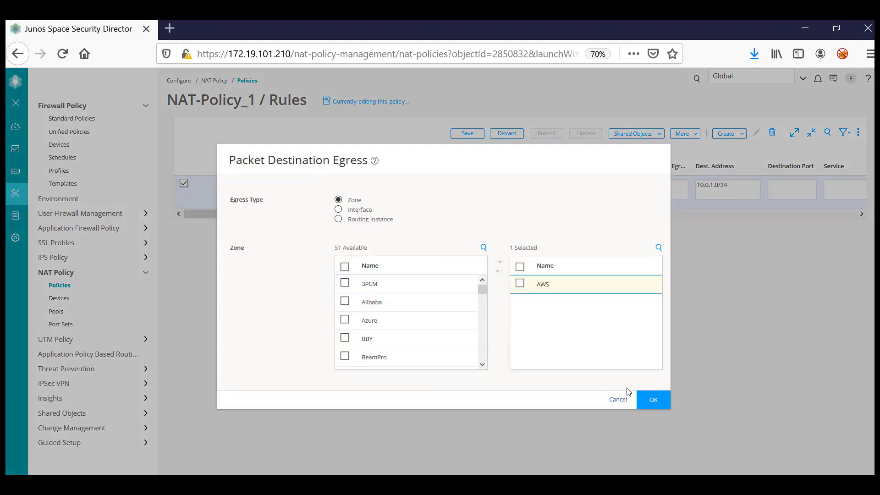
click(653, 400)
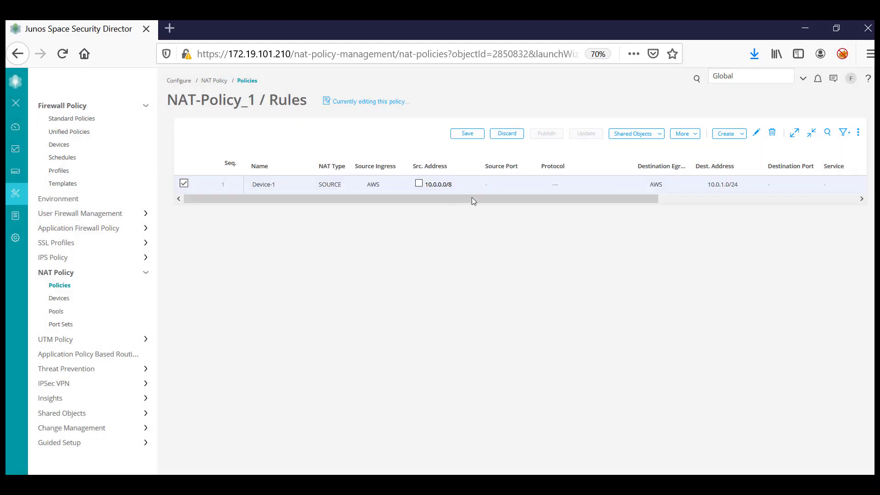
drag(472, 200, 701, 199)
click(626, 185)
click(467, 134)
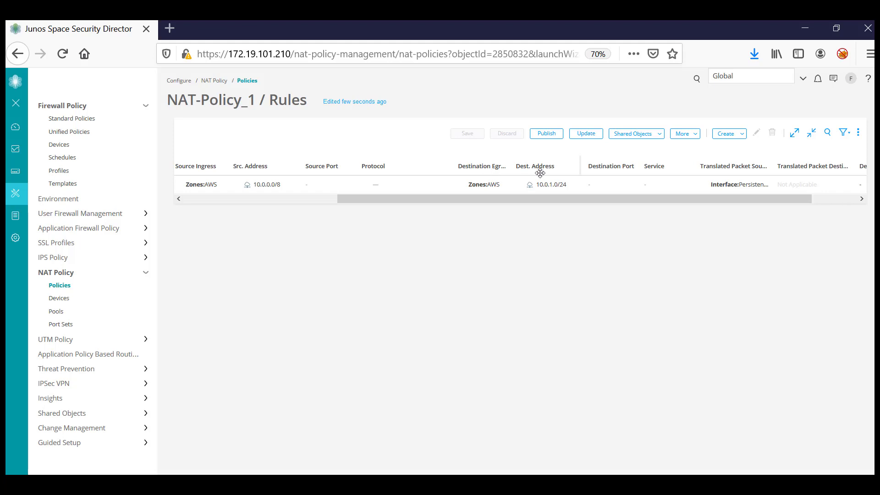
click(587, 133)
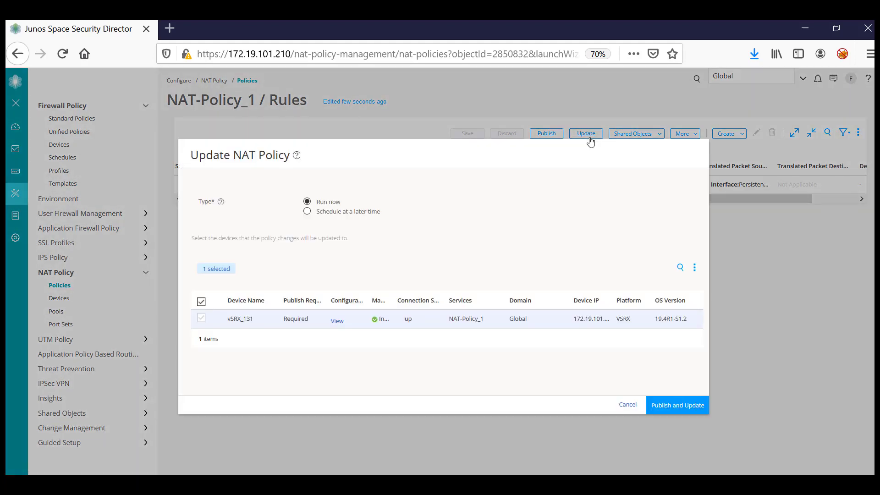